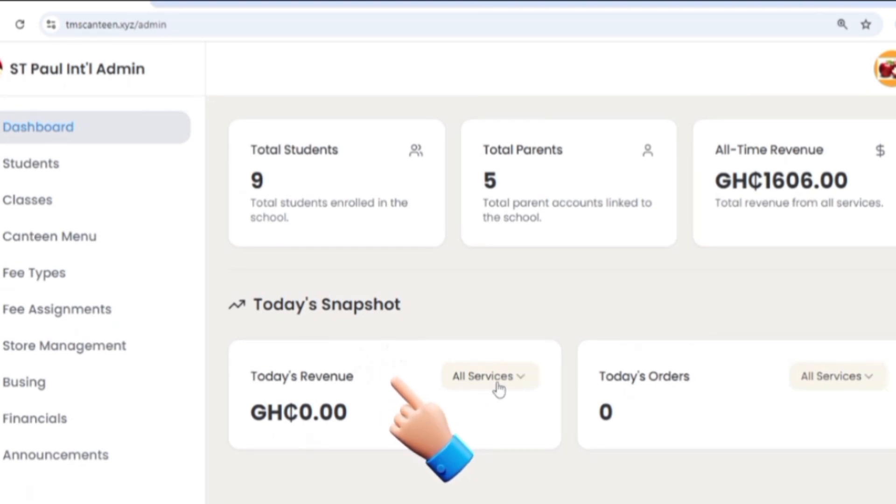
Filter Today's Revenue to Canteen (still GH₵0.00) and leave the Today's Orders filter unchanged.
{"action": "left_click", "coordinate": [523, 380]}
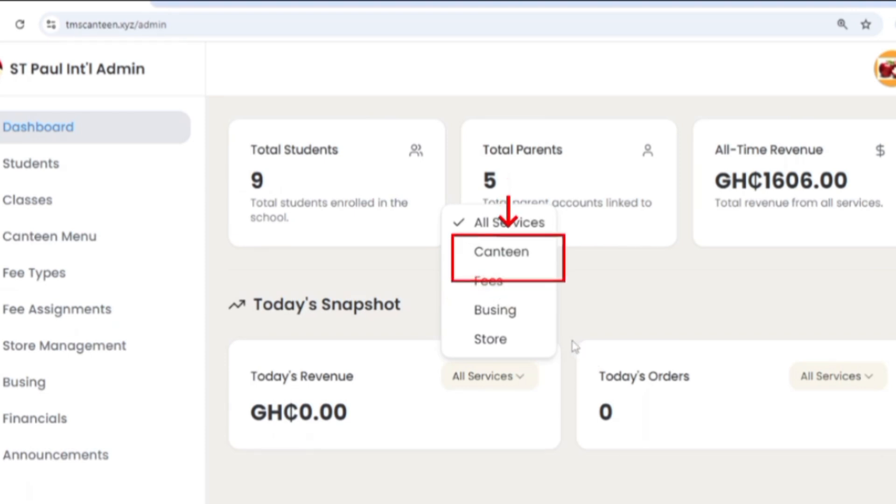
{"action": "left_click", "coordinate": [511, 255]}
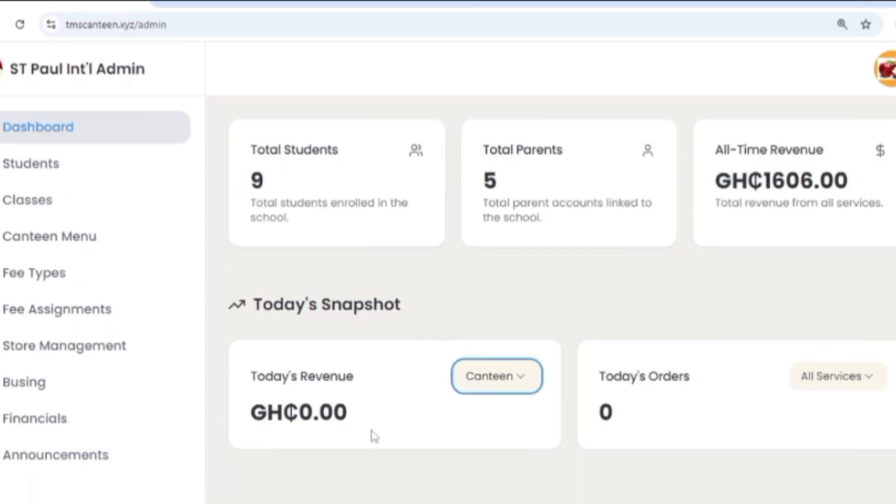
{"action": "scroll", "coordinate": [372, 432], "scroll_direction": "down", "scroll_amount": 2}
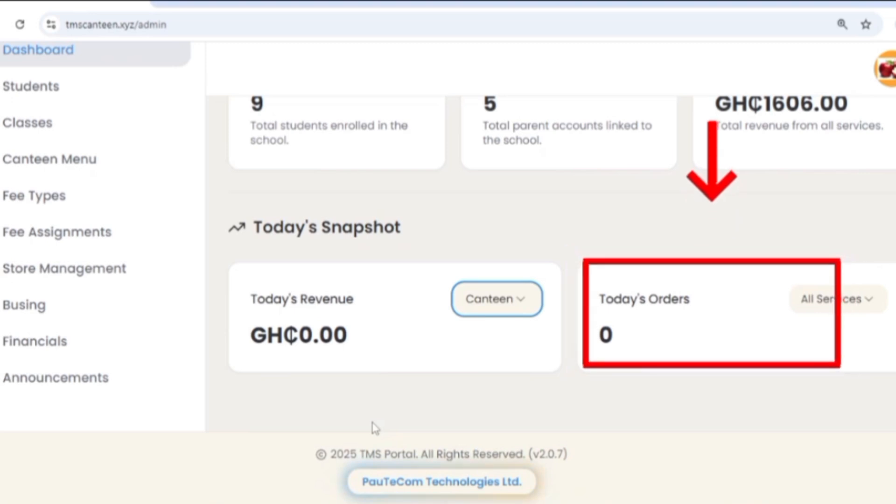
{"action": "left_click", "coordinate": [869, 303]}
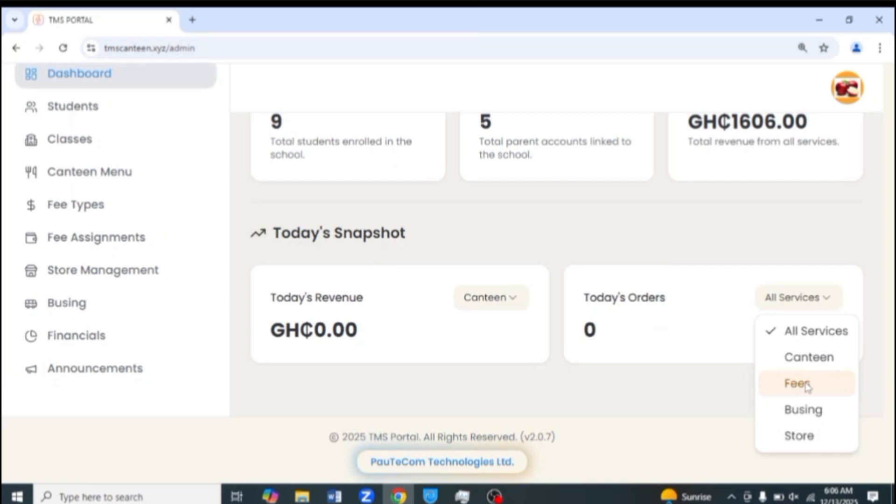
{"action": "left_click", "coordinate": [731, 234]}
{"action": "scroll", "coordinate": [591, 204], "scroll_direction": "up", "scroll_amount": 2}
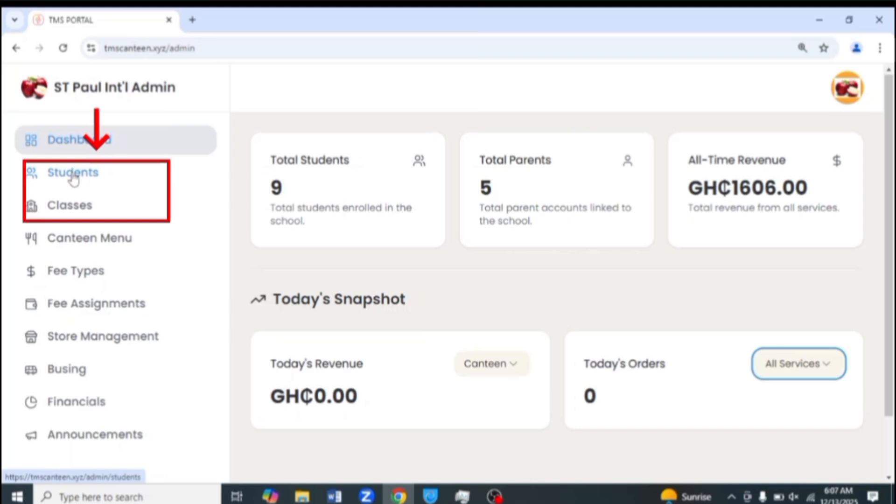
Go to Student Management and search the student list for 'Ama'.
{"action": "left_click", "coordinate": [73, 179]}
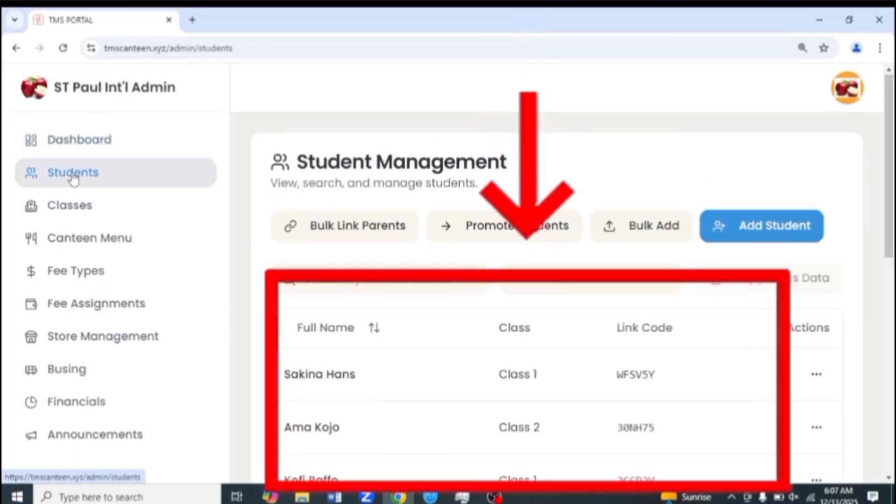
{"action": "scroll", "coordinate": [644, 359], "scroll_direction": "down", "scroll_amount": 5}
{"action": "scroll", "coordinate": [644, 359], "scroll_direction": "down", "scroll_amount": 6}
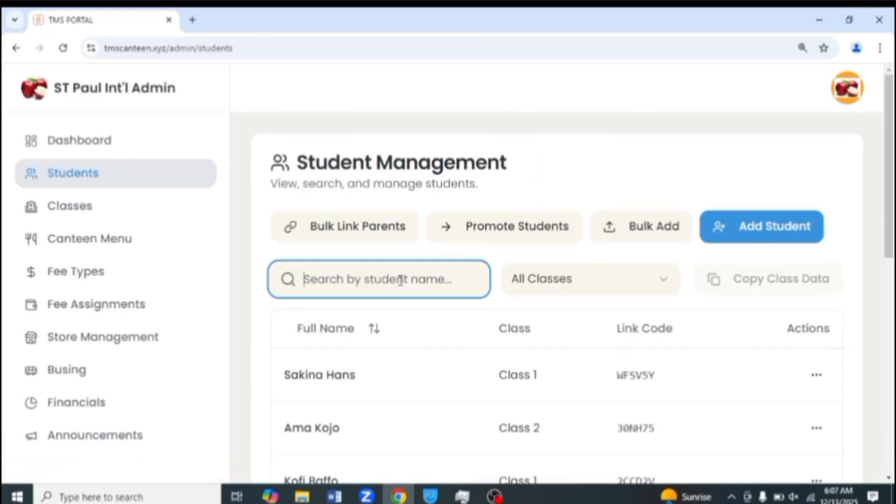
{"action": "type", "text": "Ama"}
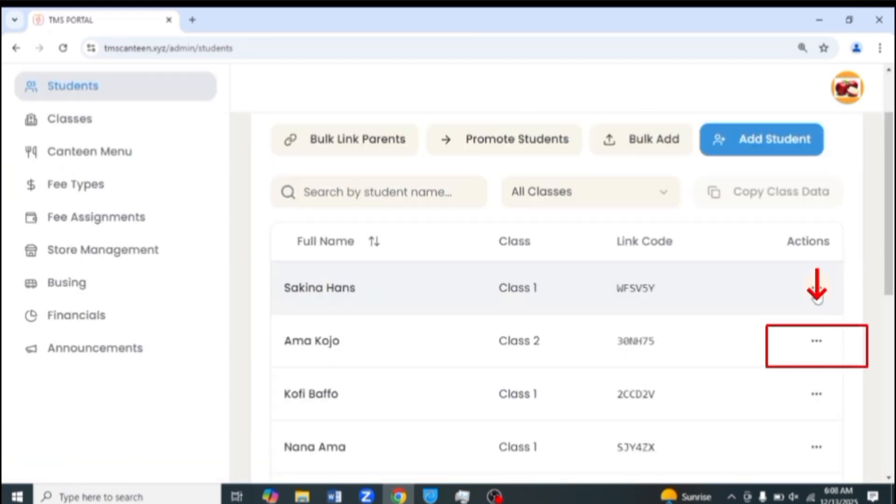
Copy the first student's link code from its Actions menu, then reopen that menu.
{"action": "left_click", "coordinate": [816, 288]}
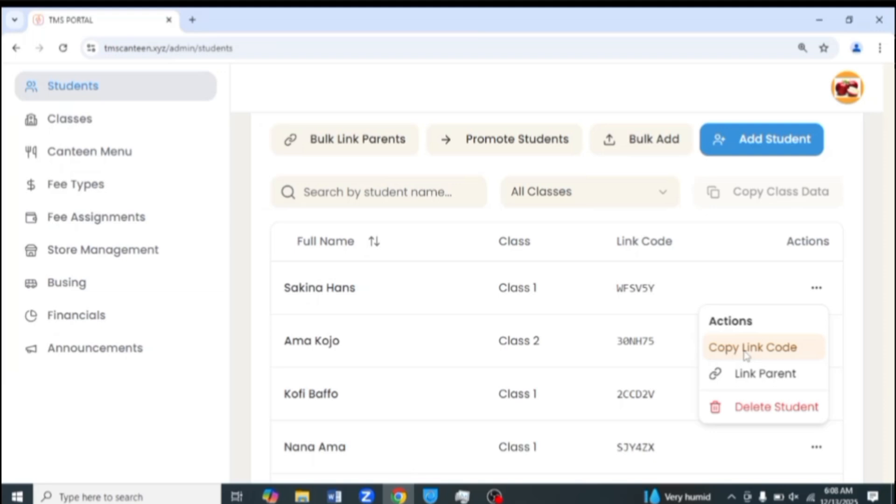
{"action": "left_click", "coordinate": [630, 303]}
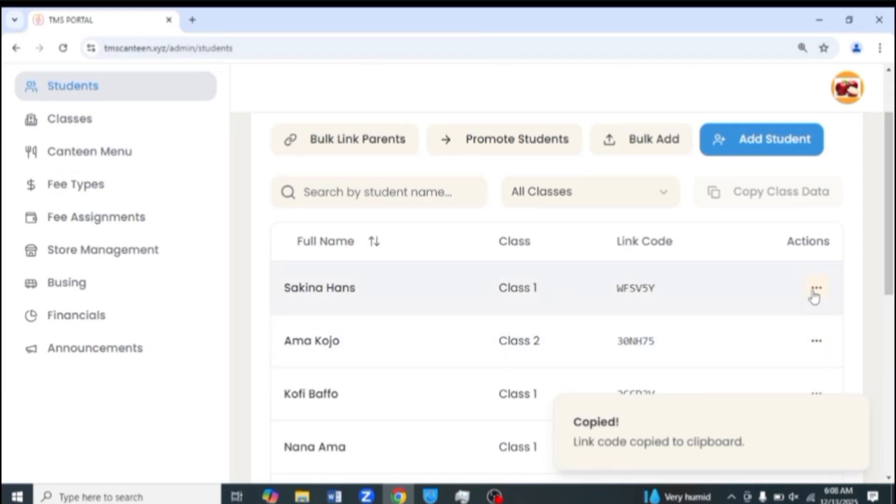
{"action": "left_click", "coordinate": [816, 288]}
{"action": "key", "text": "ctrl+minus"}
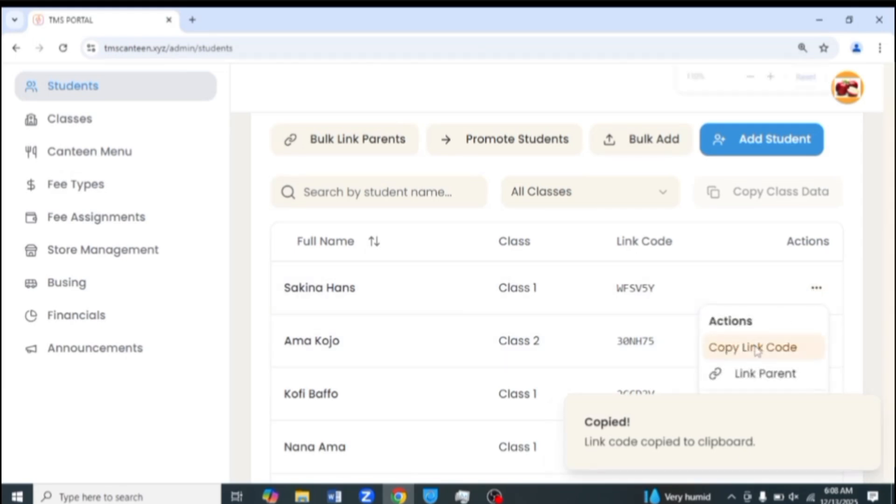
{"action": "left_click", "coordinate": [756, 348]}
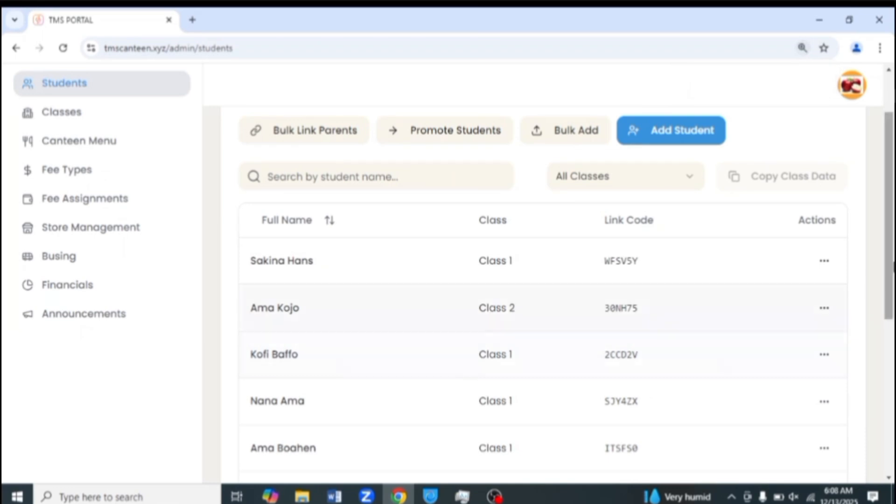
{"action": "left_click", "coordinate": [825, 261]}
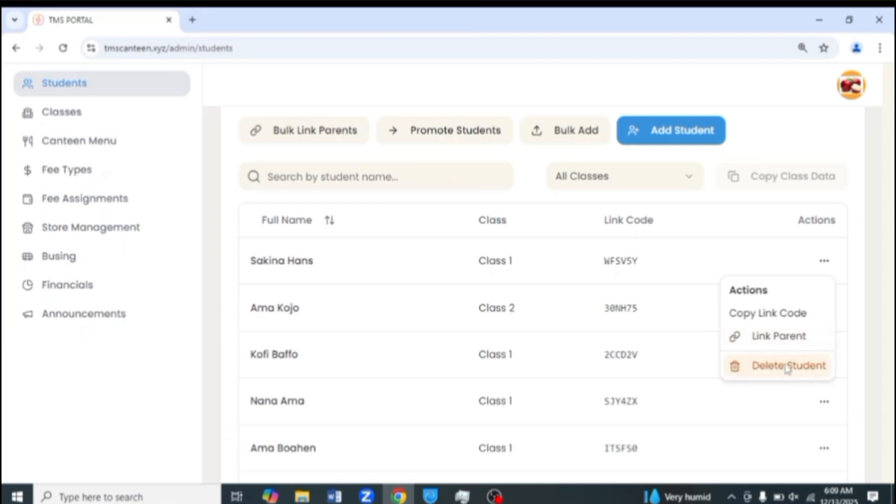
Link the first student to a parent by entering the parent's e-mail address.
{"action": "left_click", "coordinate": [779, 337]}
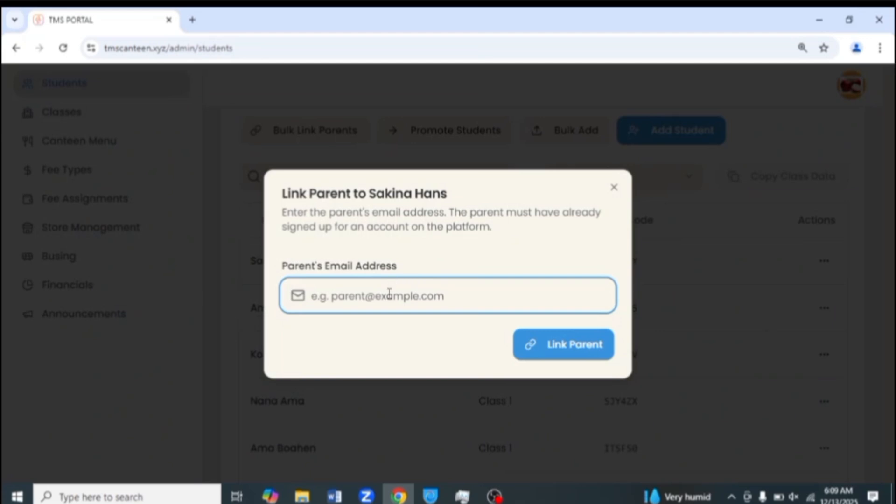
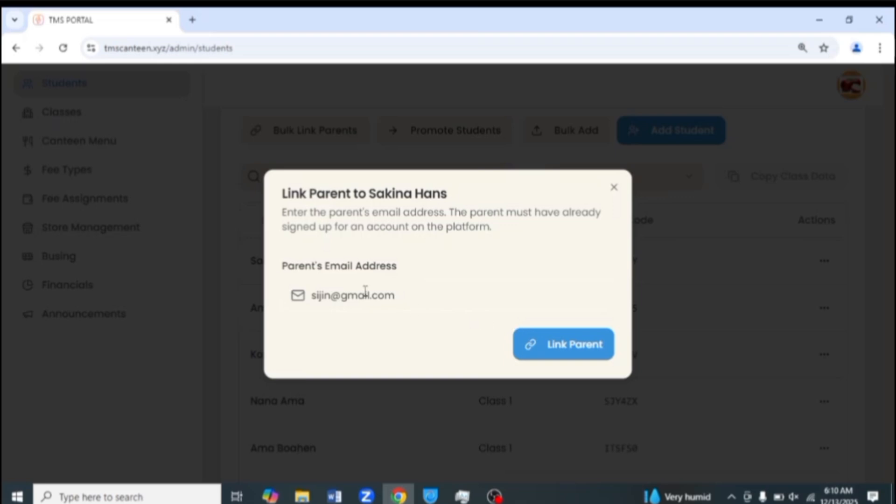
{"action": "left_click", "coordinate": [580, 349]}
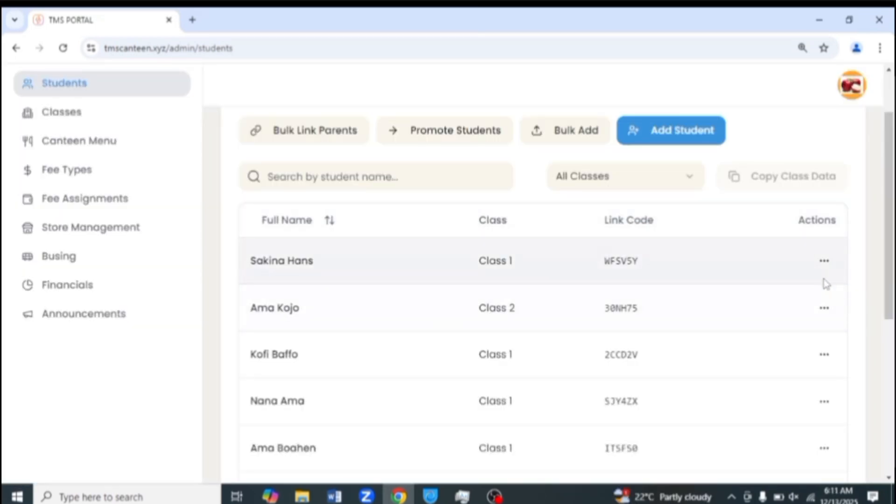
{"action": "left_click", "coordinate": [824, 260]}
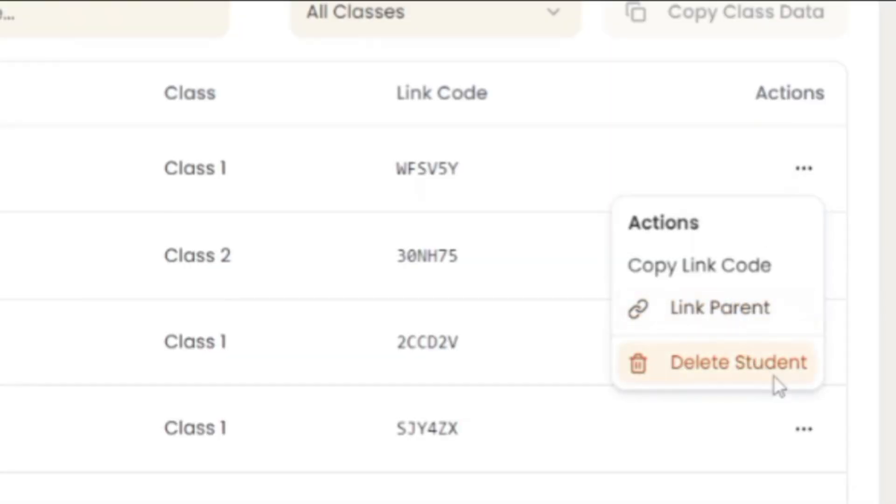
{"action": "left_click", "coordinate": [814, 430]}
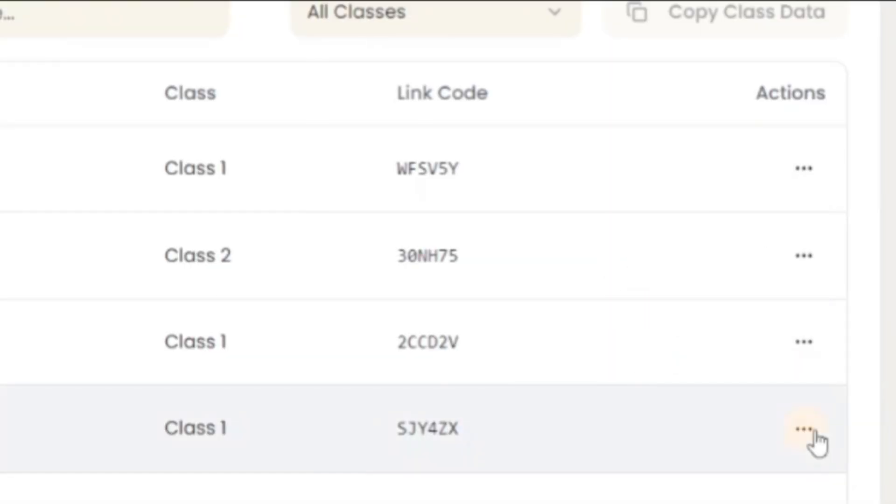
{"action": "left_click", "coordinate": [815, 430]}
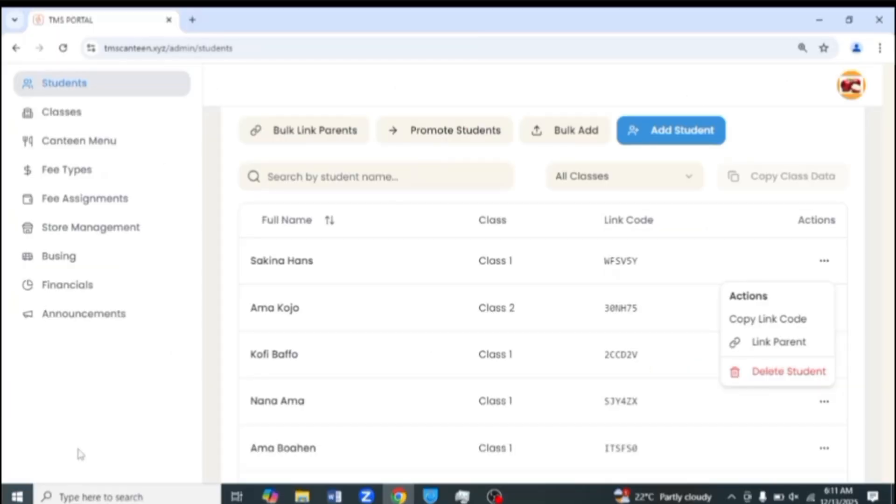
{"action": "left_click", "coordinate": [700, 257]}
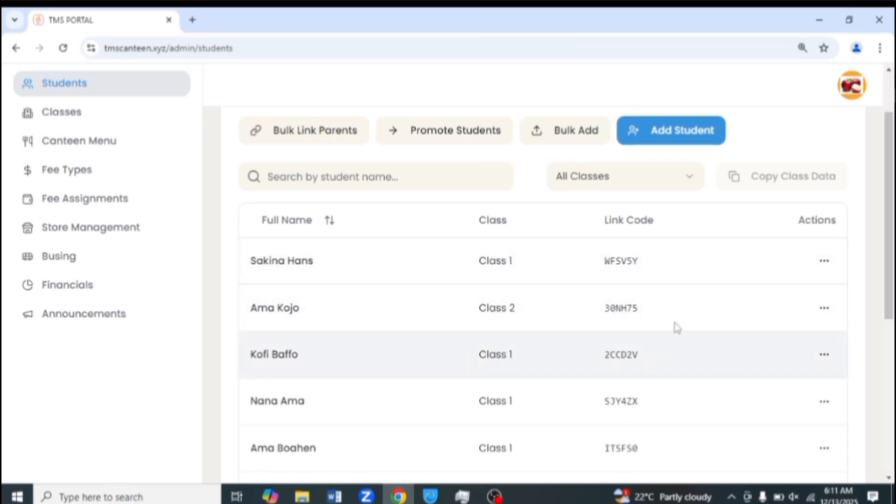
{"action": "scroll", "coordinate": [400, 171], "scroll_direction": "up", "scroll_amount": 3}
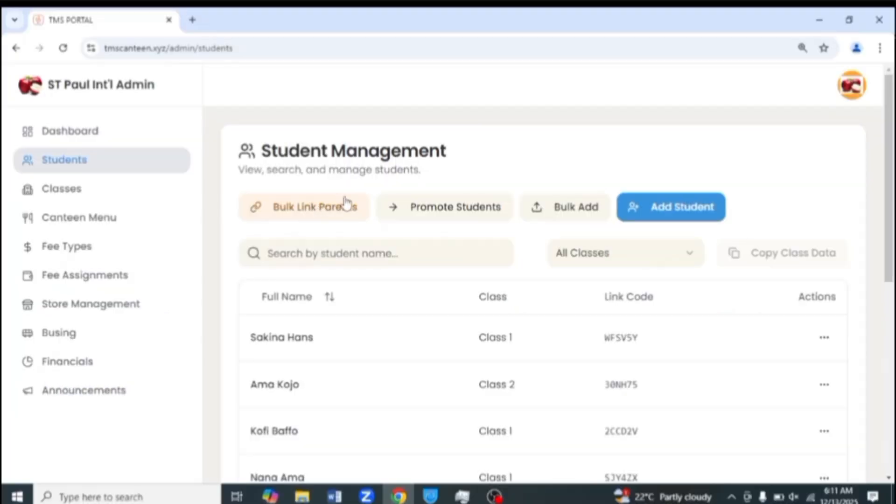
Filter the student list to Class 1 and copy its student names and link codes.
{"action": "left_click", "coordinate": [321, 212]}
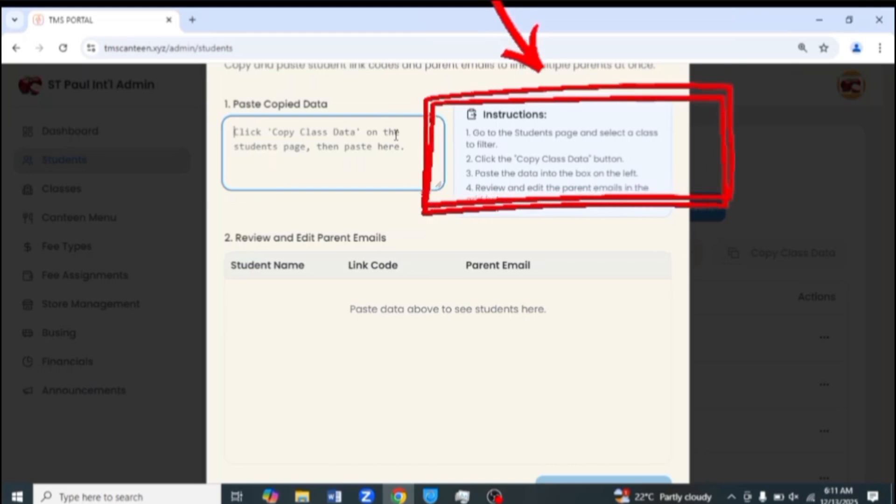
{"action": "key", "text": "ctrl+minus"}
{"action": "key", "text": "ctrl+minus"}
{"action": "key", "text": "ctrl+minus"}
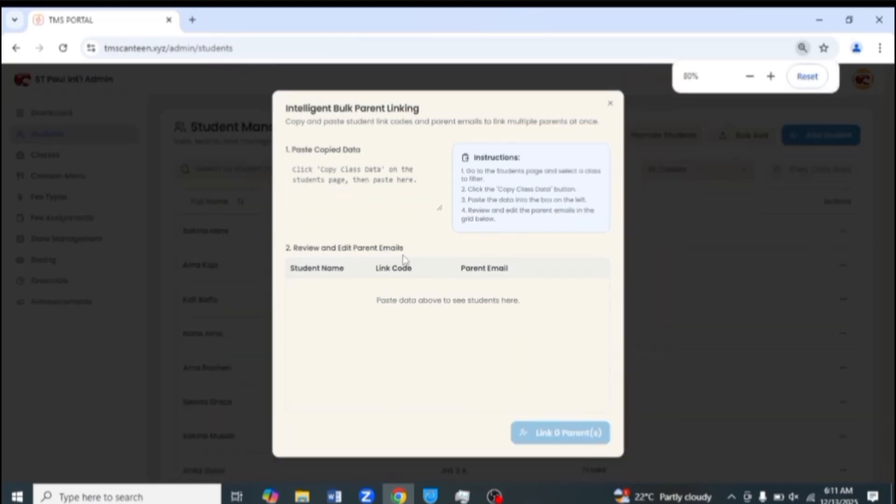
{"action": "key", "text": "ctrl+plus"}
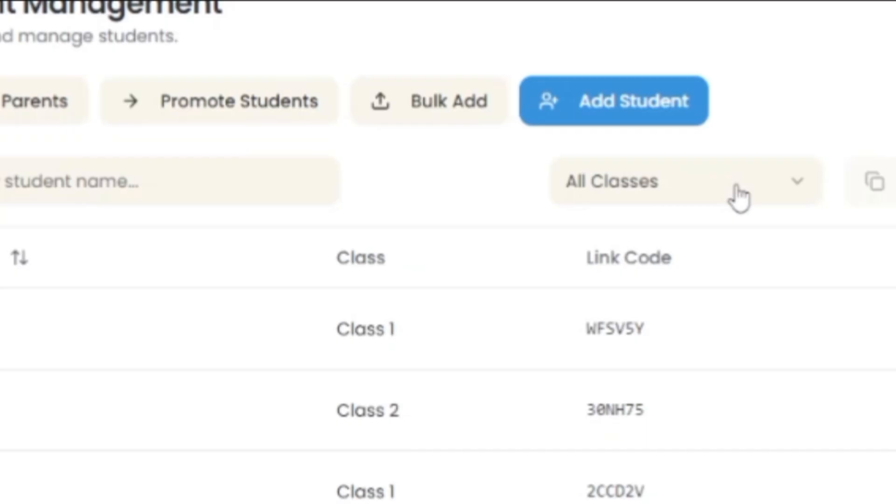
{"action": "left_click", "coordinate": [734, 186]}
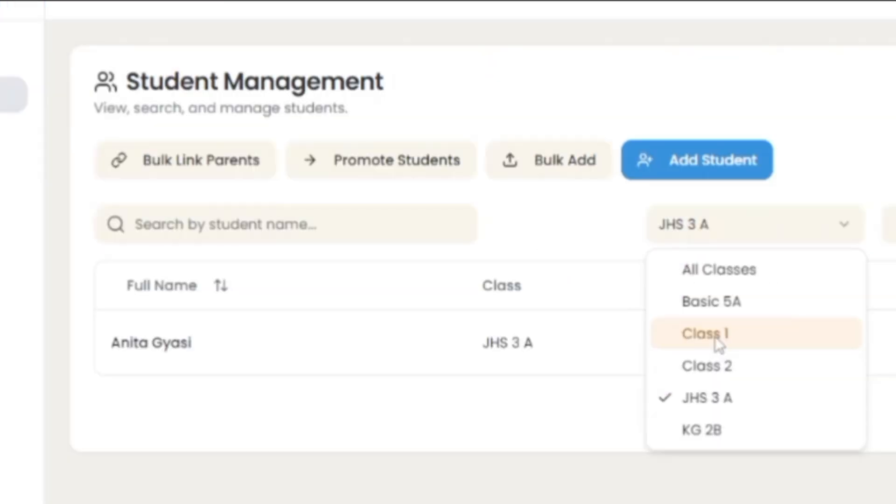
{"action": "left_click", "coordinate": [635, 324]}
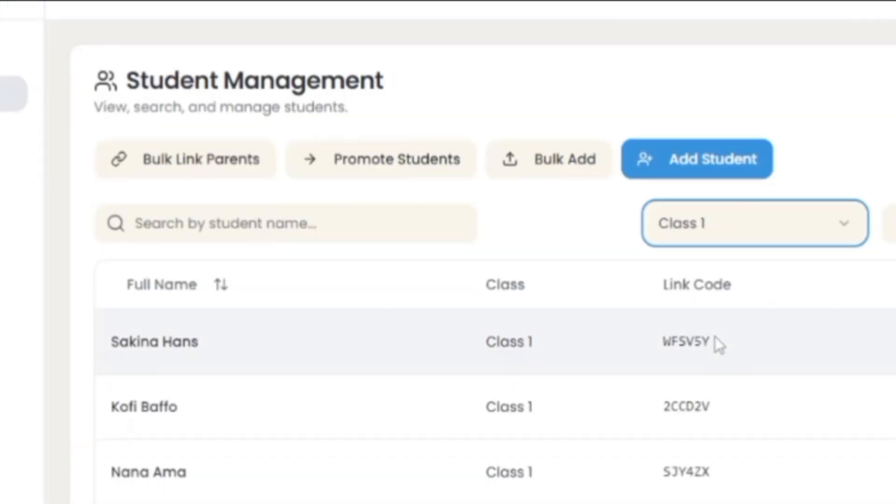
{"action": "scroll", "coordinate": [715, 337], "scroll_direction": "down", "scroll_amount": 3}
{"action": "scroll", "coordinate": [715, 337], "scroll_direction": "up", "scroll_amount": 3}
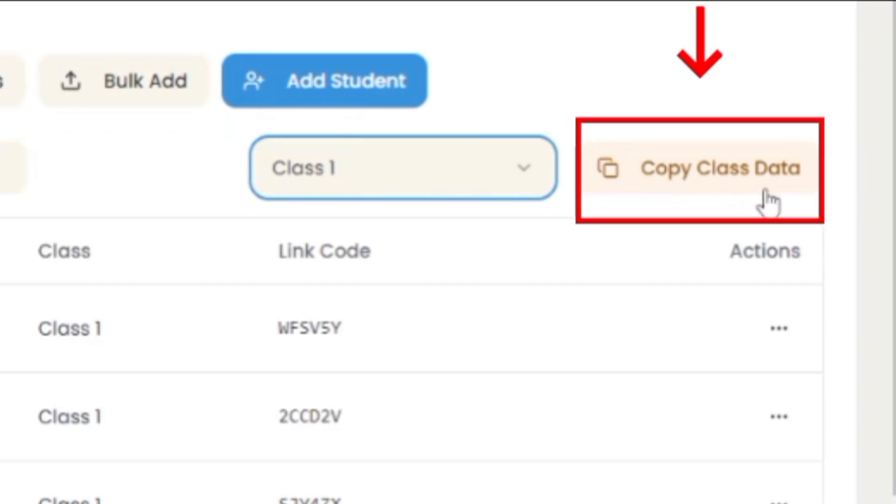
{"action": "left_click", "coordinate": [714, 179]}
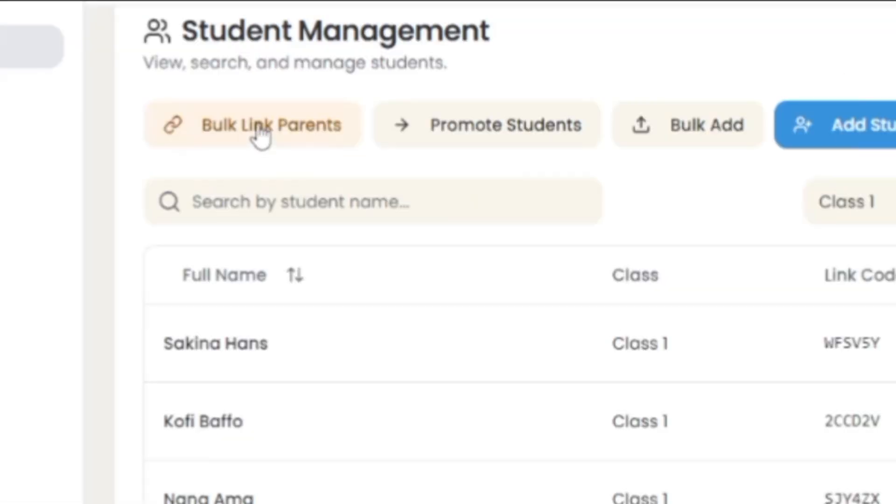
Paste the copied Class 1 data into the Bulk Link Parents grid.
{"action": "left_click", "coordinate": [261, 135]}
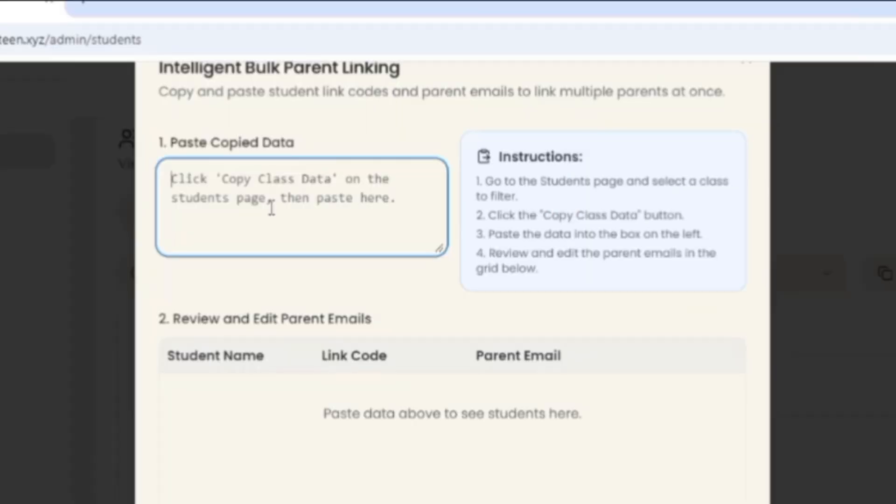
{"action": "key", "text": "ctrl+v"}
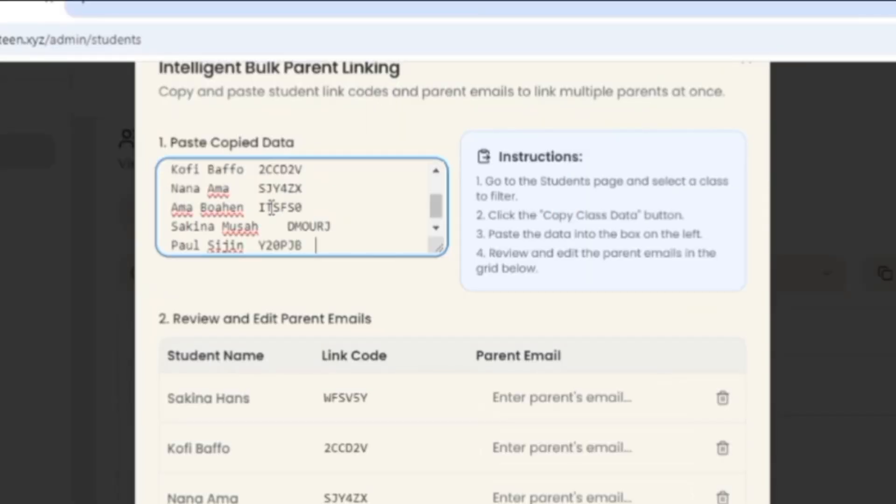
{"action": "scroll", "coordinate": [312, 217], "scroll_direction": "down", "scroll_amount": 1}
Enter parent e-mails for the first three students, then close the parent-linking panel.
{"action": "left_click", "coordinate": [498, 397]}
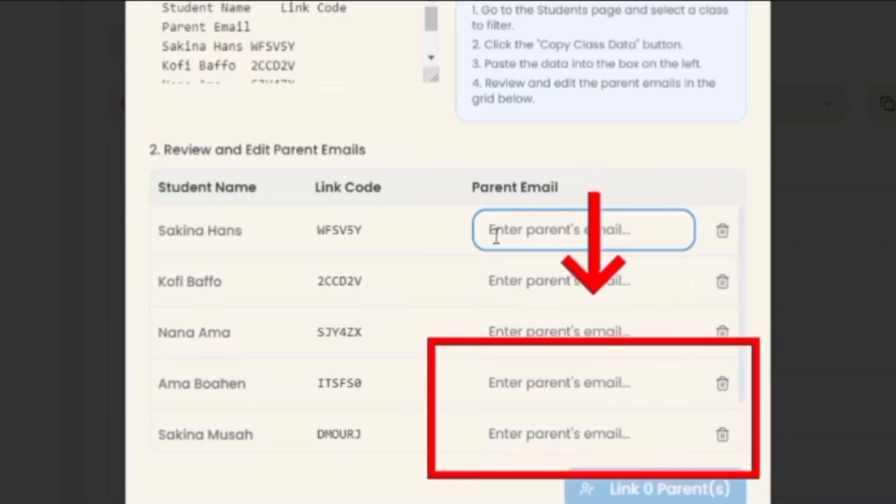
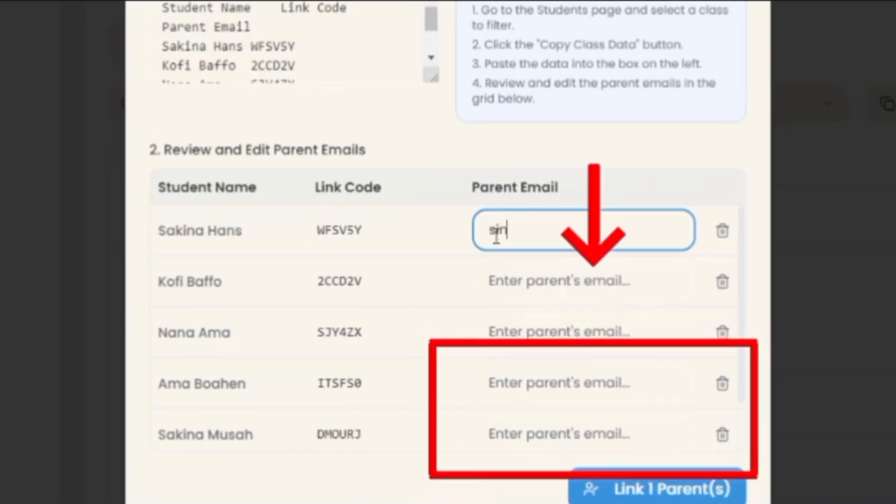
{"action": "left_click", "coordinate": [546, 287]}
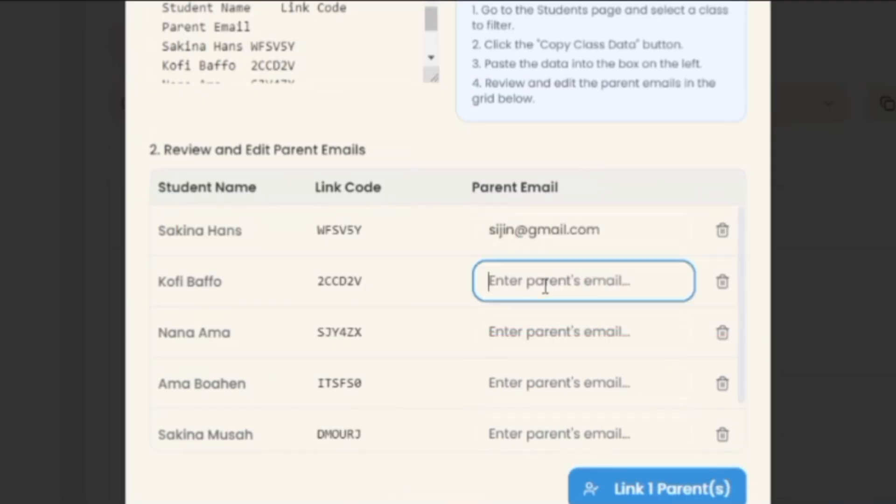
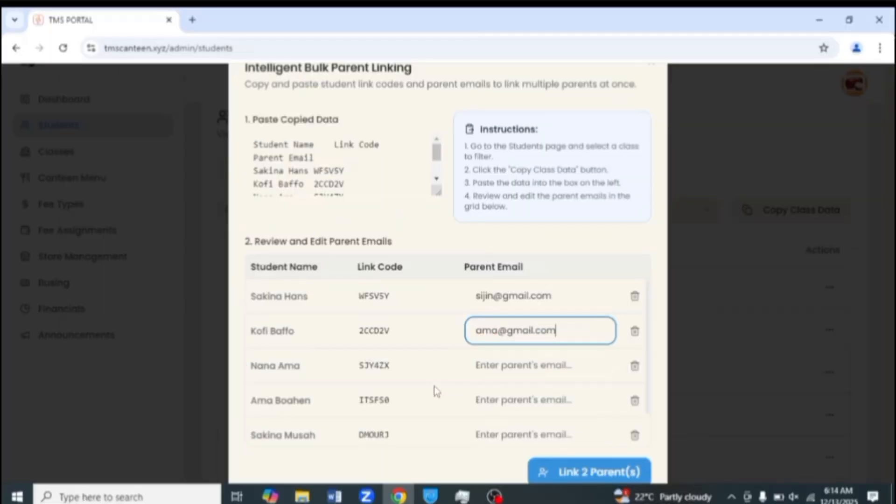
{"action": "scroll", "coordinate": [438, 395], "scroll_direction": "down", "scroll_amount": 1}
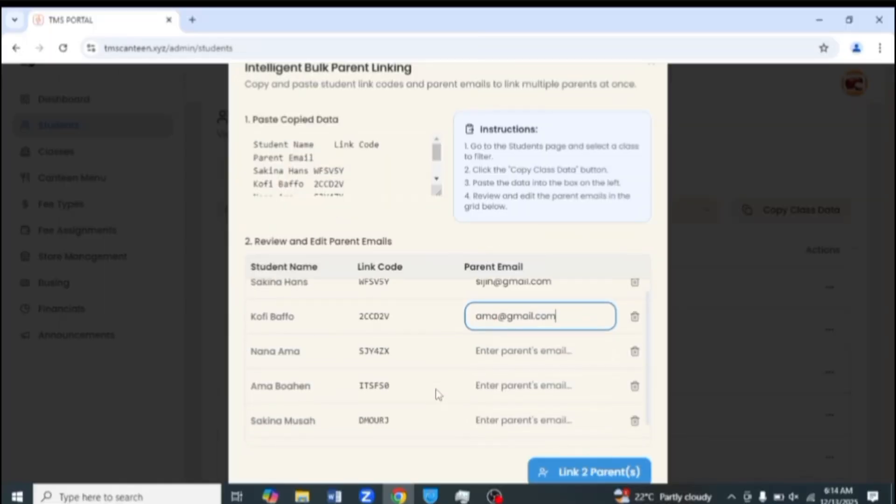
{"action": "left_click", "coordinate": [492, 349]}
{"action": "key", "text": "ctrl+plus"}
{"action": "key", "text": "ctrl+plus"}
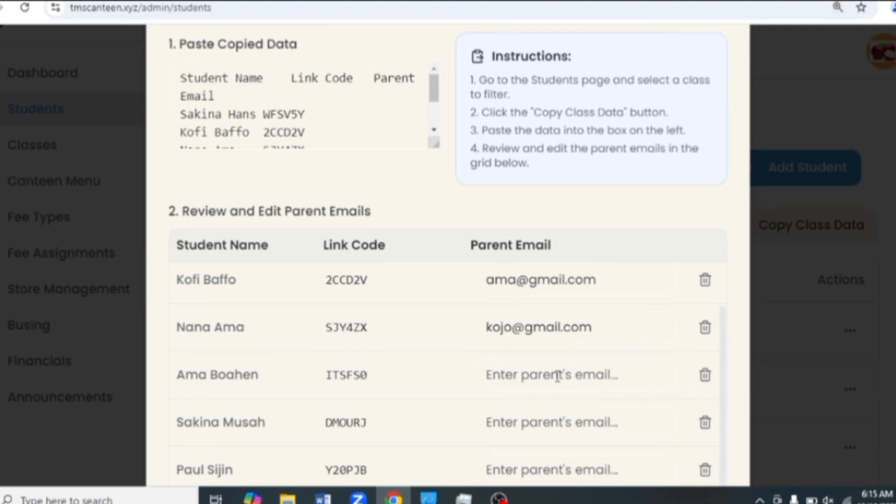
{"action": "key", "text": "ctrl+plus"}
{"action": "key", "text": "ctrl+plus"}
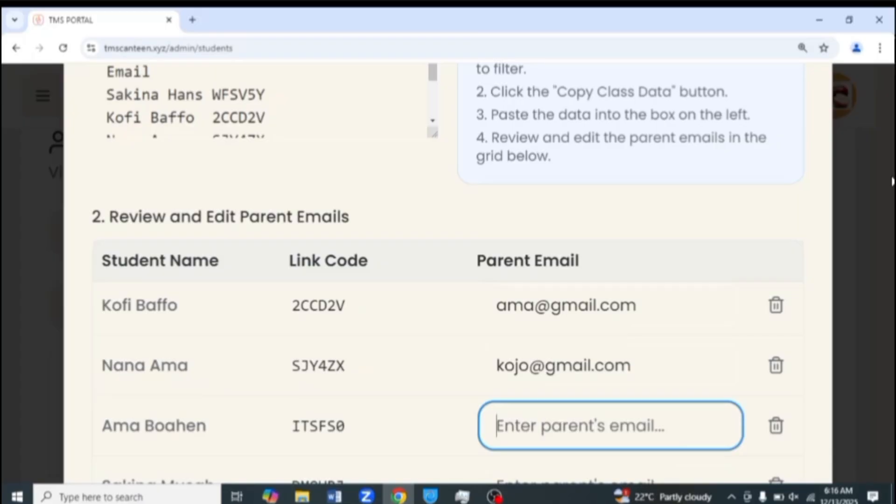
{"action": "left_click", "coordinate": [850, 183]}
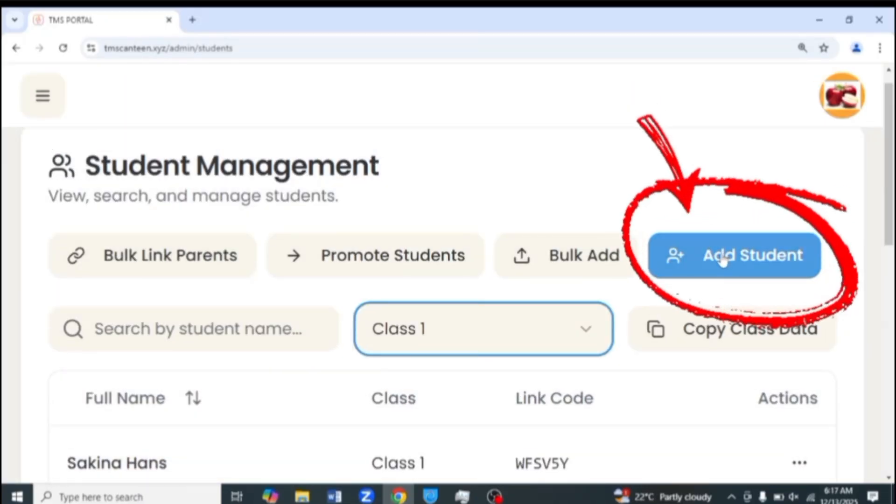
Add a single new student in Class 2, receiving an auto-generated link code.
{"action": "left_click", "coordinate": [723, 259]}
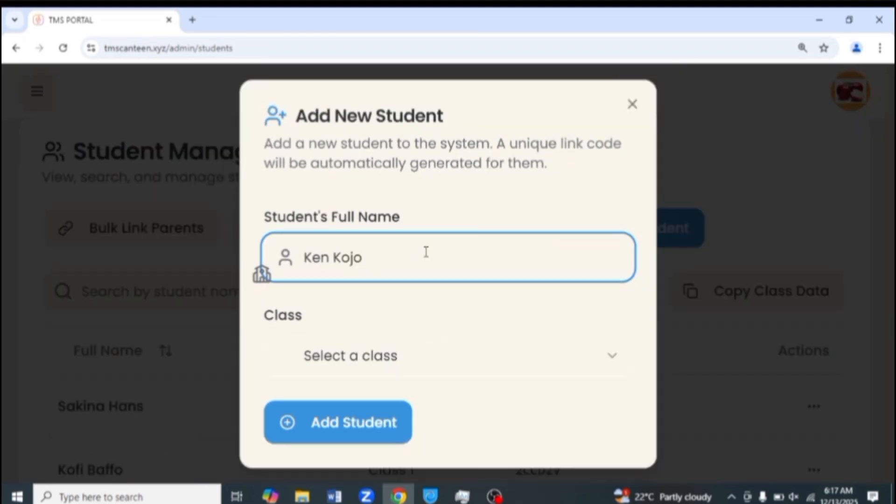
{"action": "left_click", "coordinate": [408, 356]}
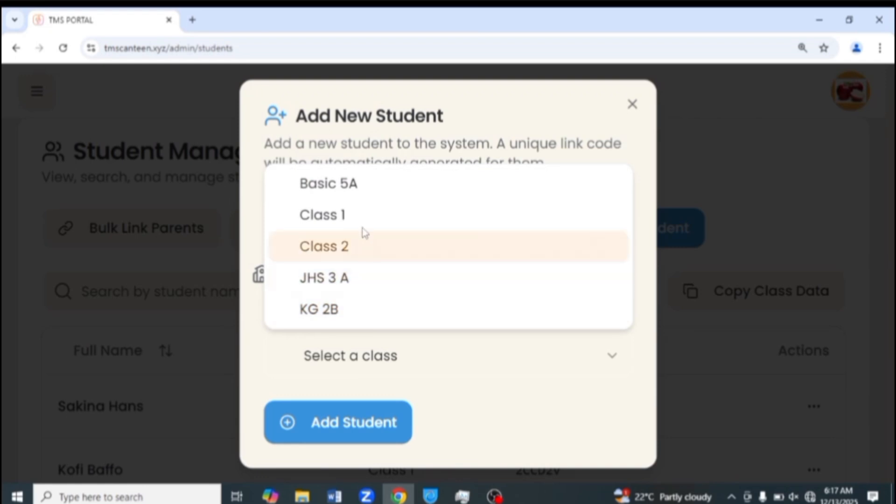
{"action": "left_click", "coordinate": [346, 248]}
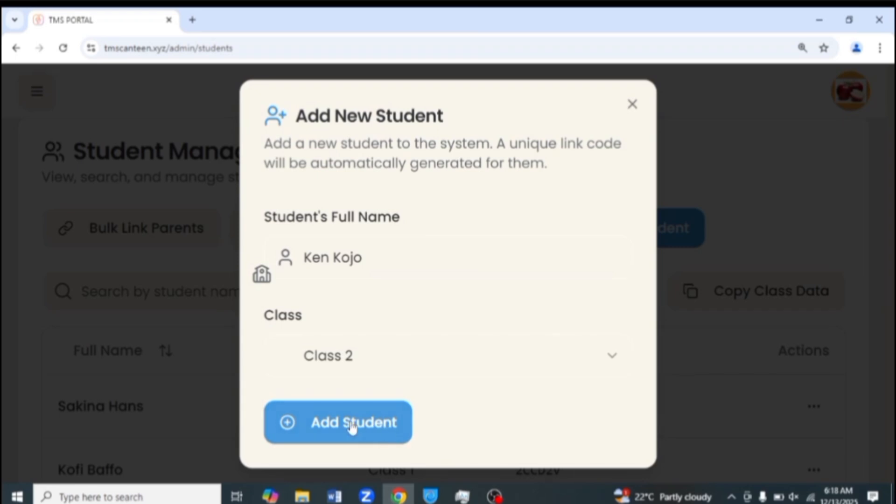
{"action": "left_click", "coordinate": [352, 427]}
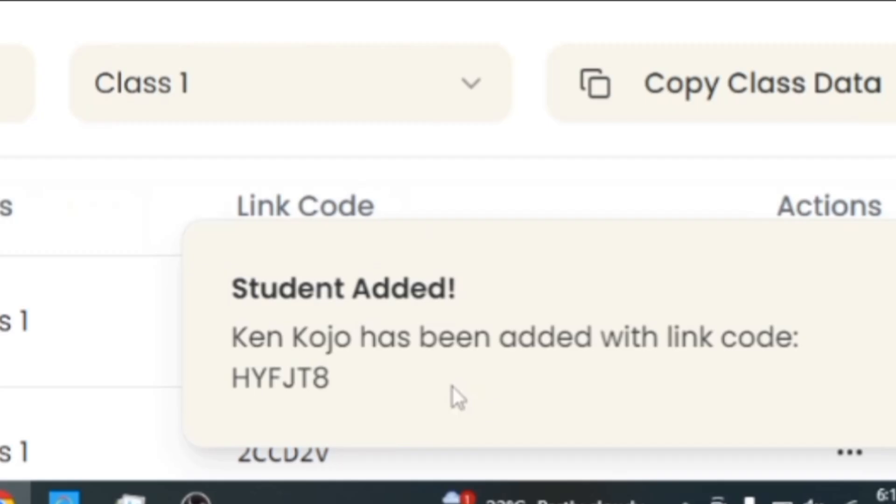
Scroll the full student list and select the new Class 2 student's link code.
{"action": "scroll", "coordinate": [310, 379], "scroll_direction": "down", "scroll_amount": 2}
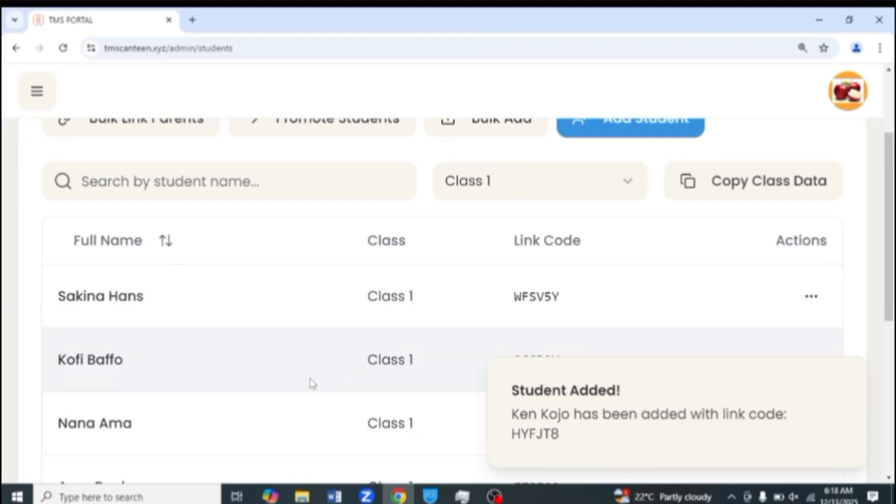
{"action": "scroll", "coordinate": [309, 379], "scroll_direction": "down", "scroll_amount": 3}
{"action": "scroll", "coordinate": [309, 379], "scroll_direction": "down", "scroll_amount": 4}
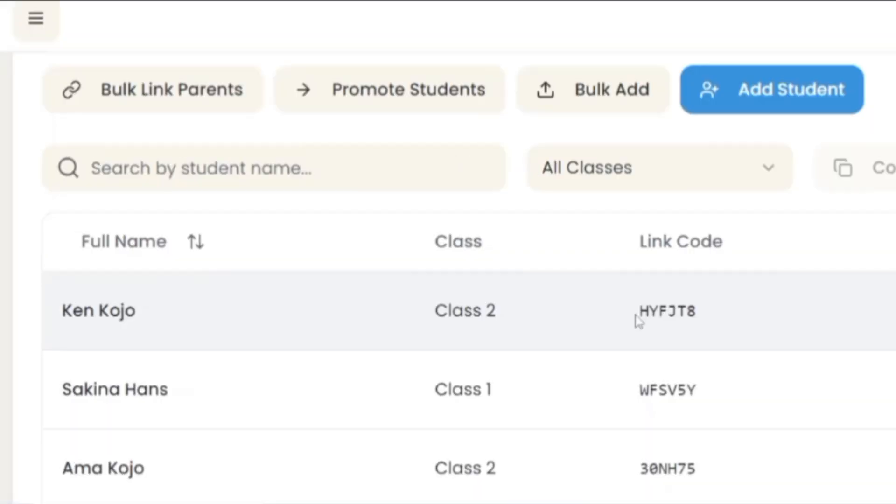
{"action": "left_click_drag", "start_coordinate": [636, 316], "coordinate": [702, 308]}
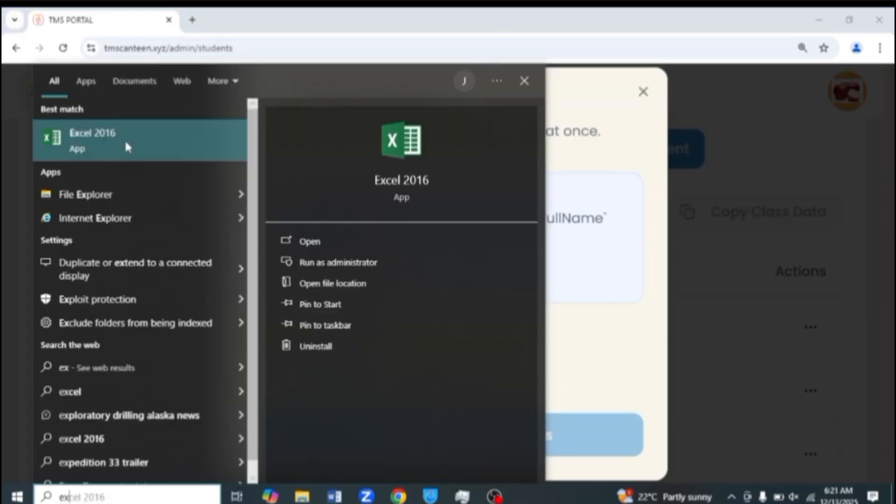
Launch Excel on a blank maximized workbook and widen column A for the full names.
{"action": "left_click", "coordinate": [125, 139]}
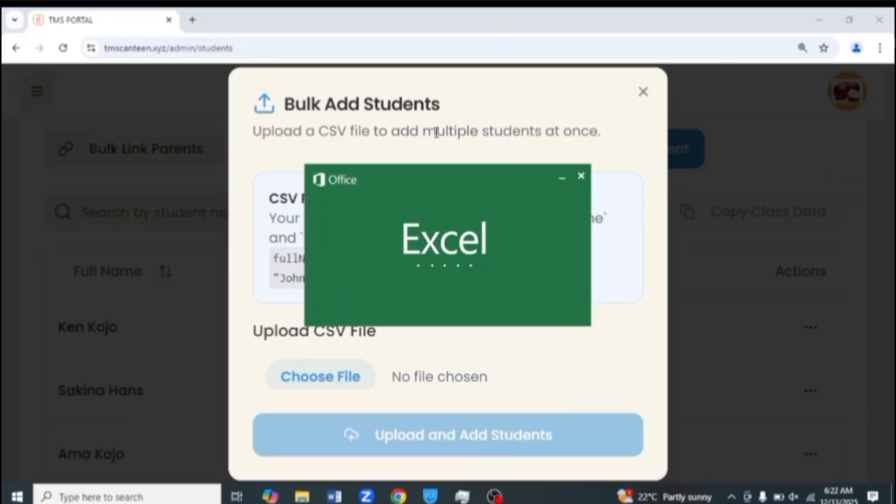
{"action": "left_click", "coordinate": [369, 215]}
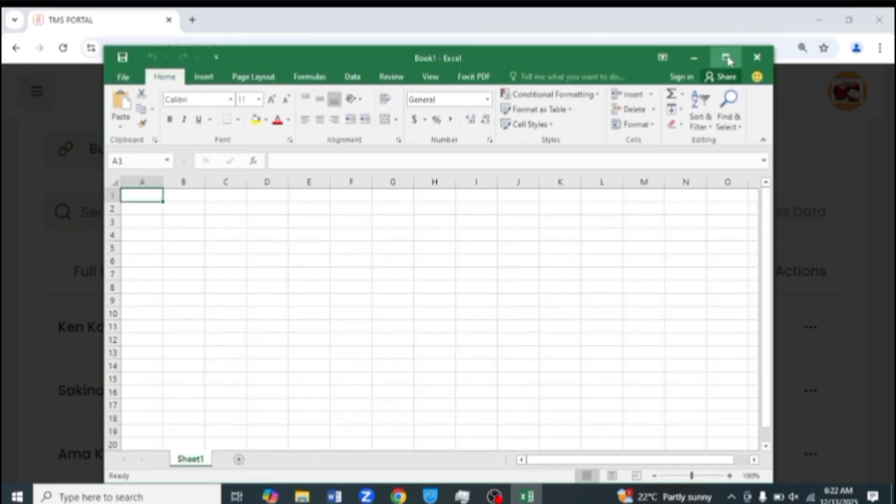
{"action": "left_click", "coordinate": [727, 58]}
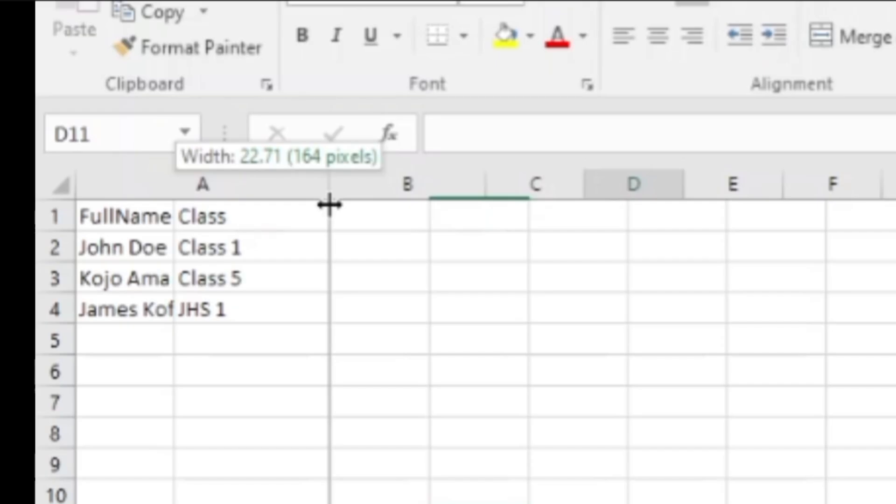
{"action": "left_click_drag", "start_coordinate": [326, 202], "coordinate": [329, 202]}
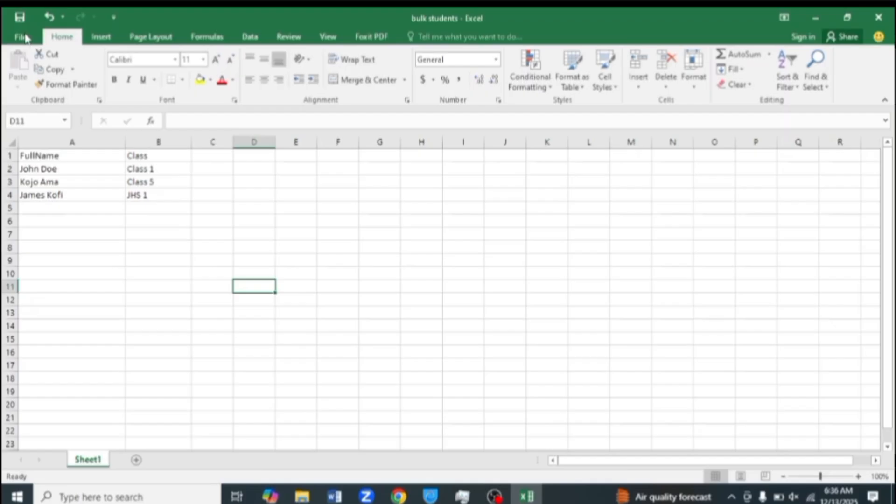
{"action": "left_click", "coordinate": [18, 37]}
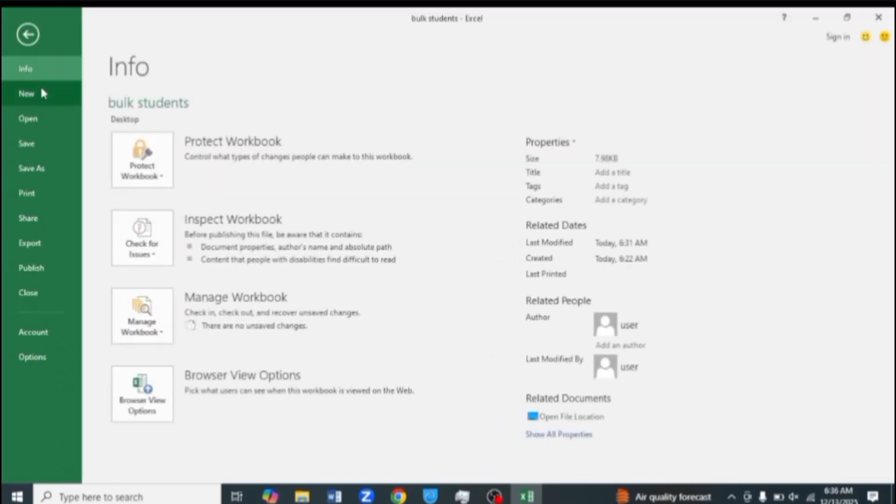
Save the workbook to Documents as 'bulk students' in CSV (Comma delimited) format.
{"action": "left_click", "coordinate": [41, 166]}
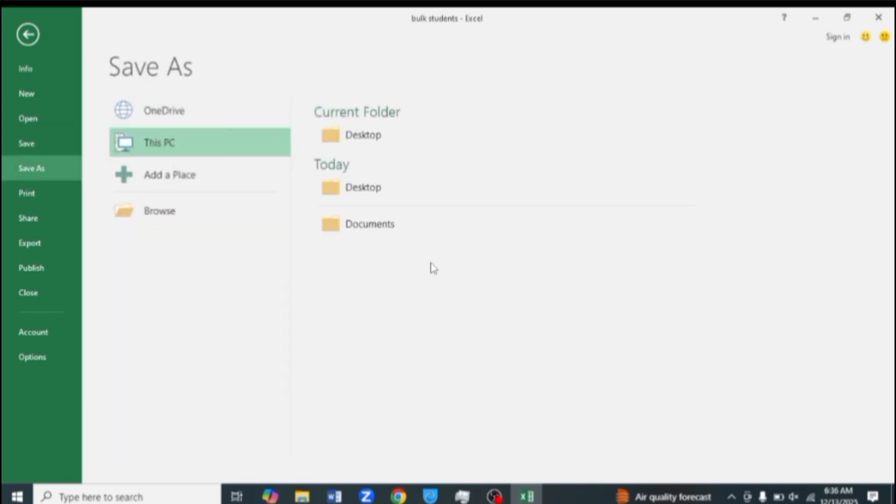
{"action": "left_click", "coordinate": [364, 224]}
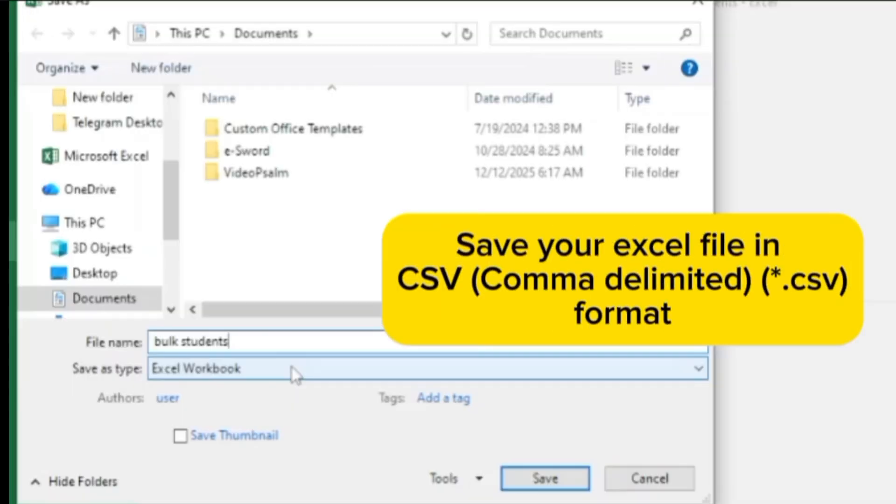
{"action": "left_click", "coordinate": [179, 247]}
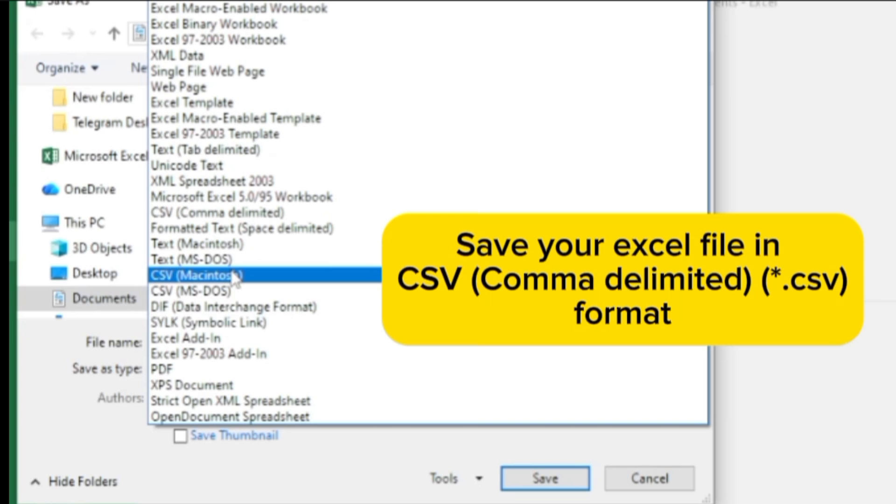
{"action": "left_click", "coordinate": [238, 213]}
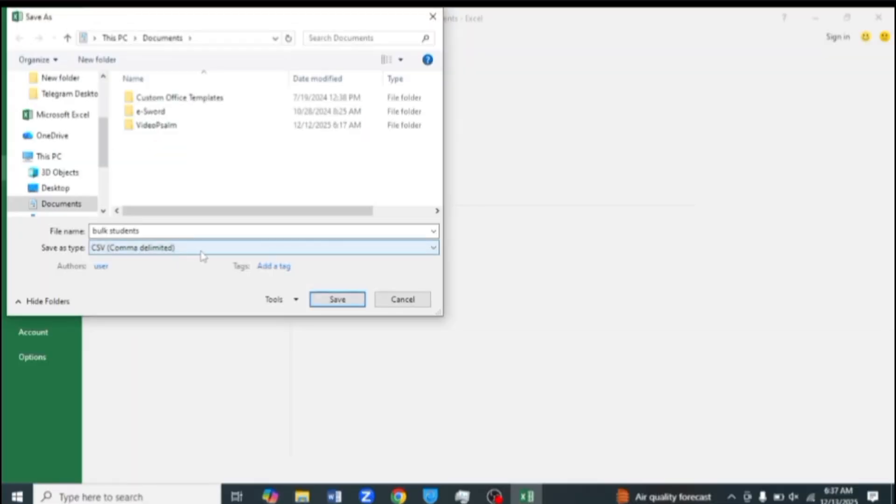
{"action": "left_click", "coordinate": [331, 299]}
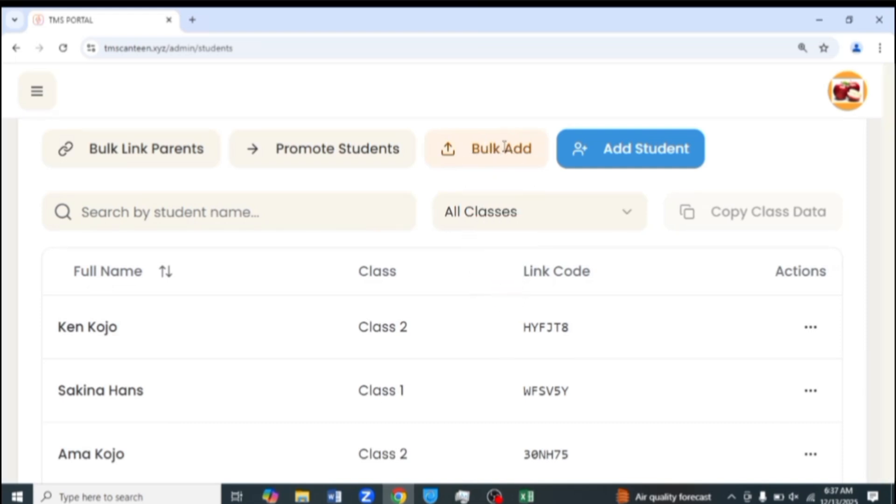
Select bulk students.csv in the Bulk Add Students form, then close the form.
{"action": "left_click", "coordinate": [505, 151]}
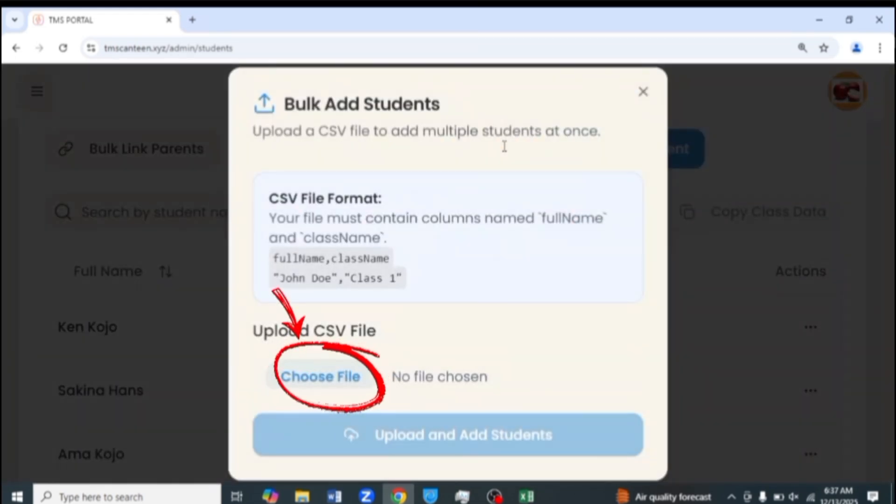
{"action": "left_click", "coordinate": [339, 383]}
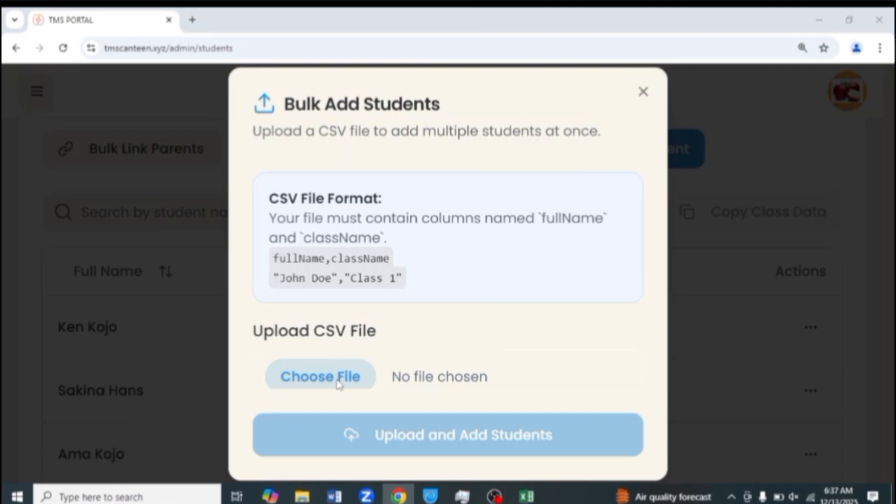
{"action": "double_click", "coordinate": [154, 166]}
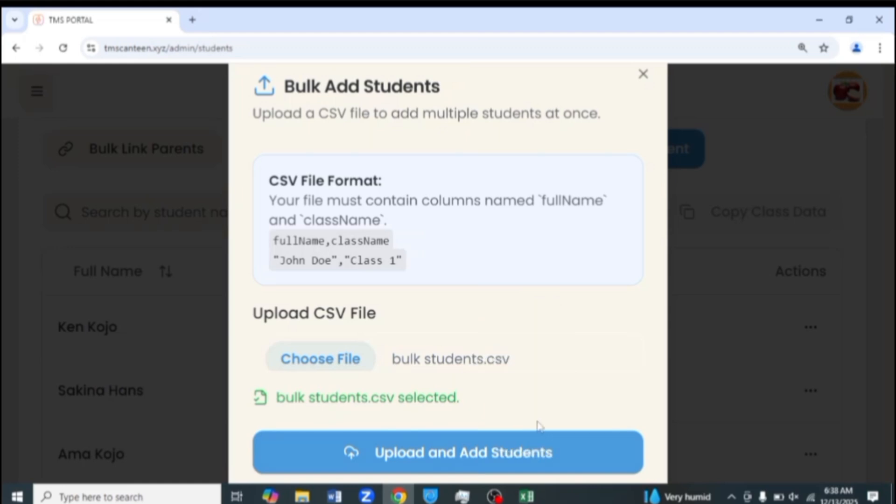
{"action": "left_click", "coordinate": [643, 76]}
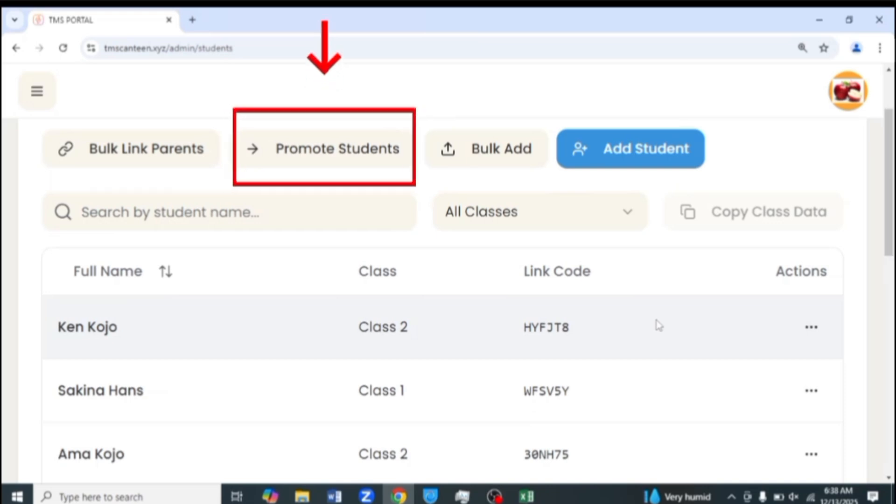
Start a student promotion with Class 1 as the source class.
{"action": "left_click", "coordinate": [321, 151]}
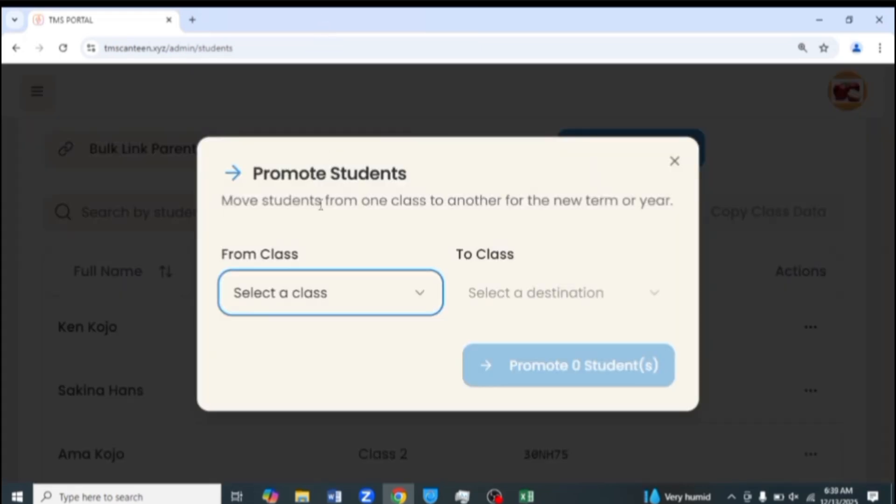
{"action": "left_click", "coordinate": [413, 303]}
{"action": "left_click", "coordinate": [300, 156]}
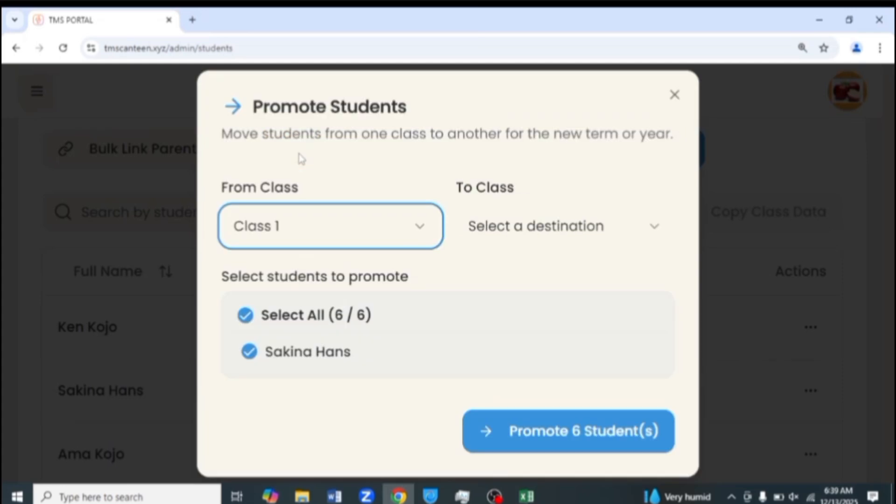
{"action": "scroll", "coordinate": [540, 353], "scroll_direction": "down", "scroll_amount": 3}
{"action": "scroll", "coordinate": [540, 353], "scroll_direction": "down", "scroll_amount": 3}
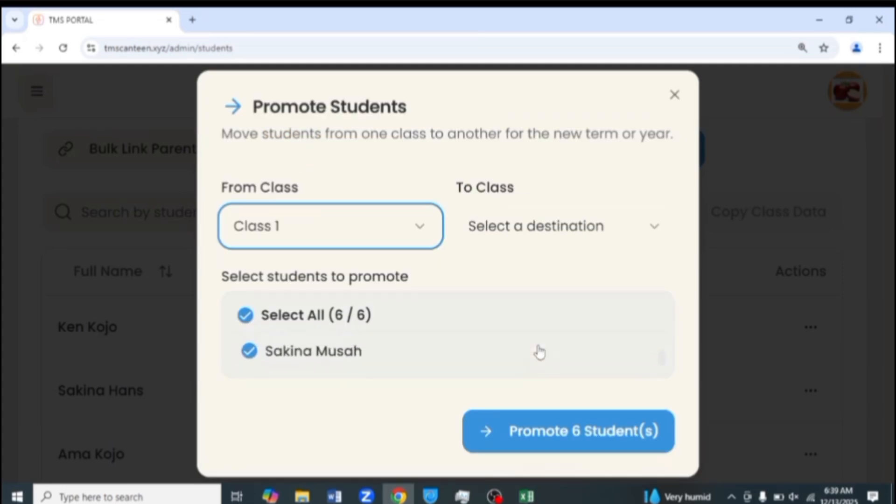
{"action": "scroll", "coordinate": [540, 353], "scroll_direction": "up", "scroll_amount": 5}
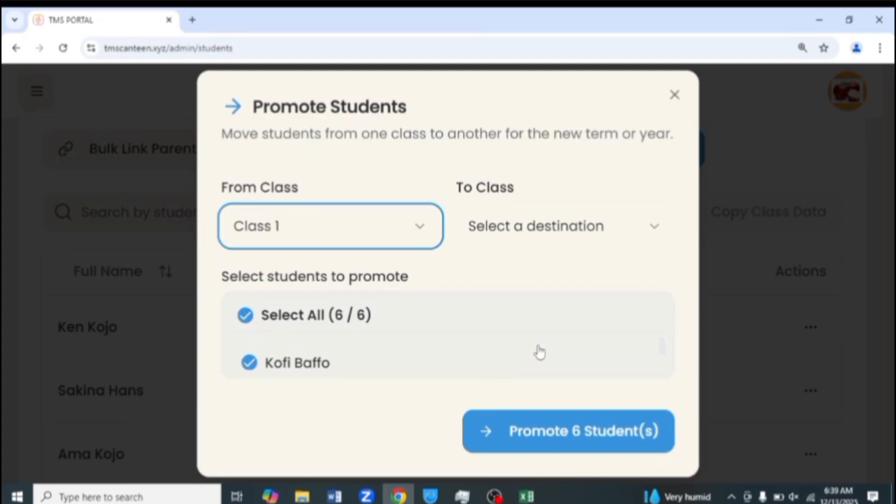
{"action": "scroll", "coordinate": [540, 352], "scroll_direction": "up", "scroll_amount": 1}
Clear the Class 1 student selection, then tick only two students for promotion.
{"action": "left_click", "coordinate": [246, 316]}
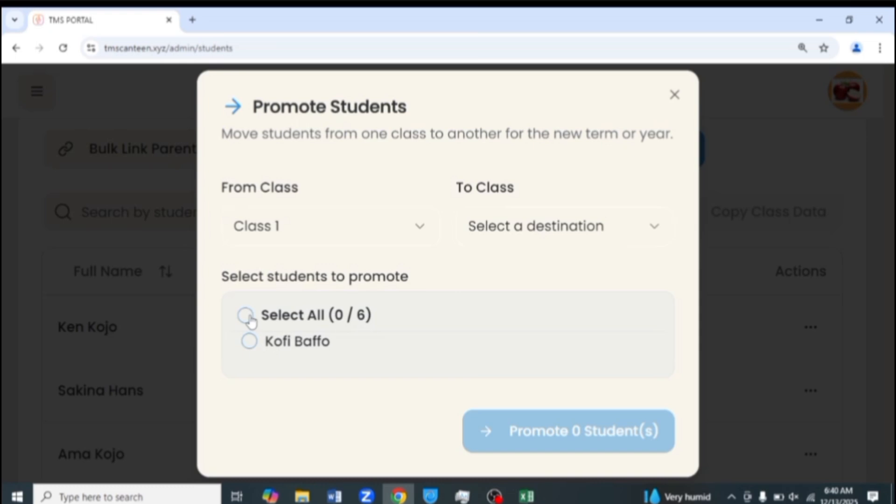
{"action": "left_click", "coordinate": [250, 342]}
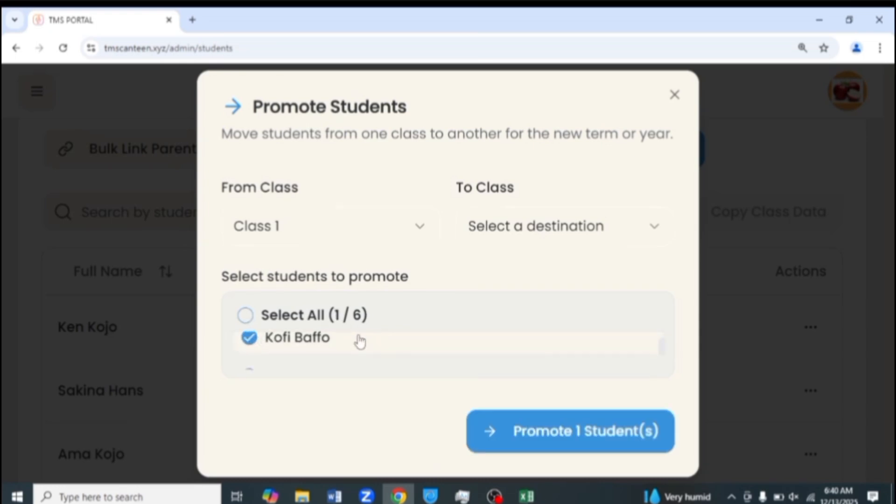
{"action": "scroll", "coordinate": [357, 341], "scroll_direction": "down", "scroll_amount": 1}
{"action": "left_click", "coordinate": [247, 343]}
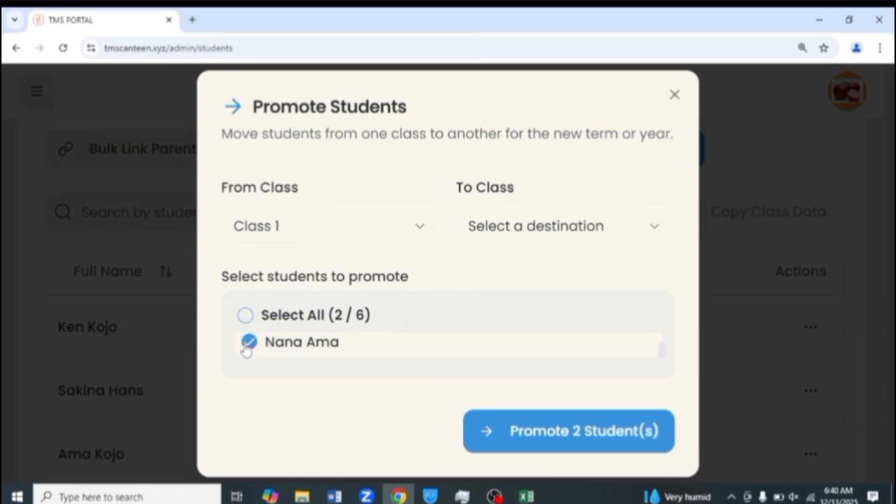
Promote the two selected students to Class 2 and open the navigation sidebar.
{"action": "left_click", "coordinate": [652, 227]}
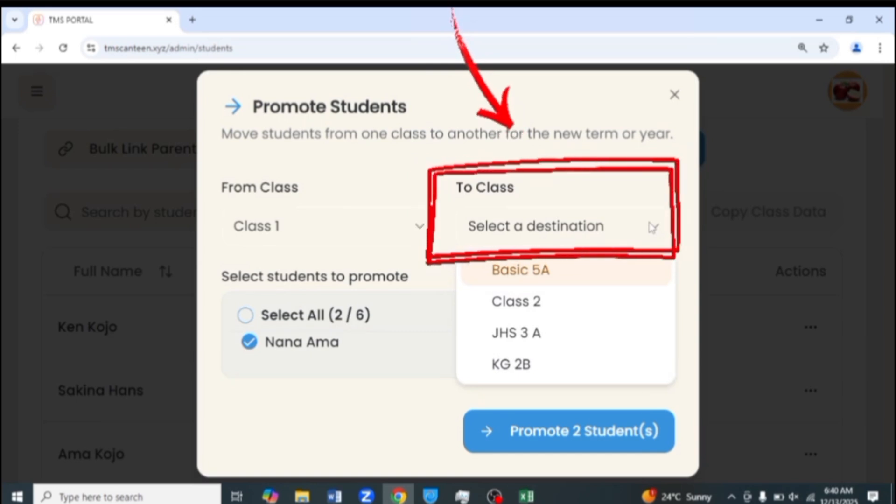
{"action": "left_click", "coordinate": [532, 306]}
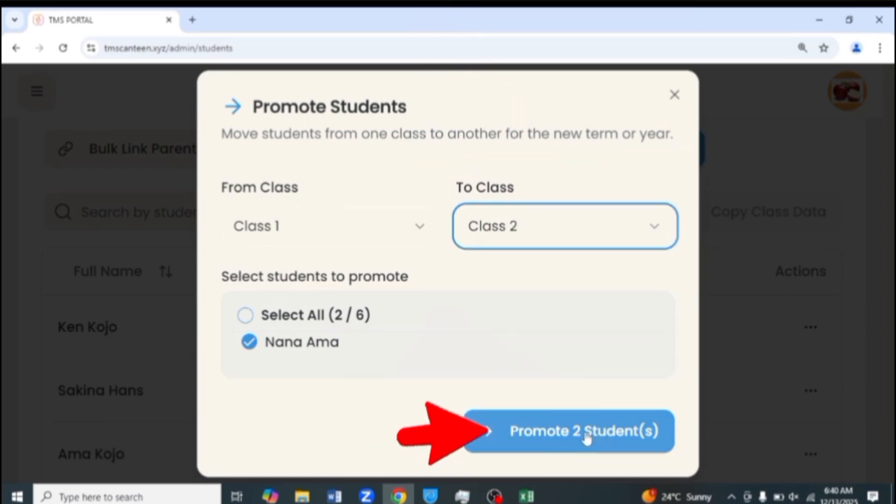
{"action": "left_click", "coordinate": [588, 437]}
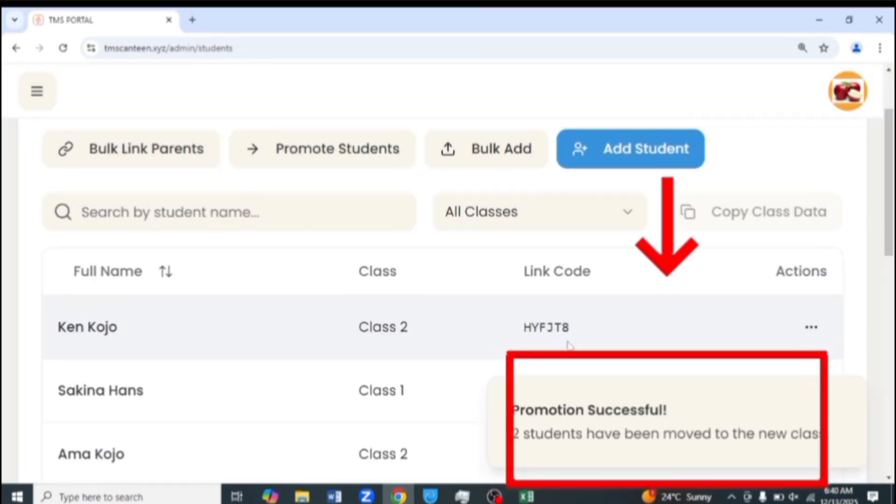
{"action": "left_click", "coordinate": [37, 92]}
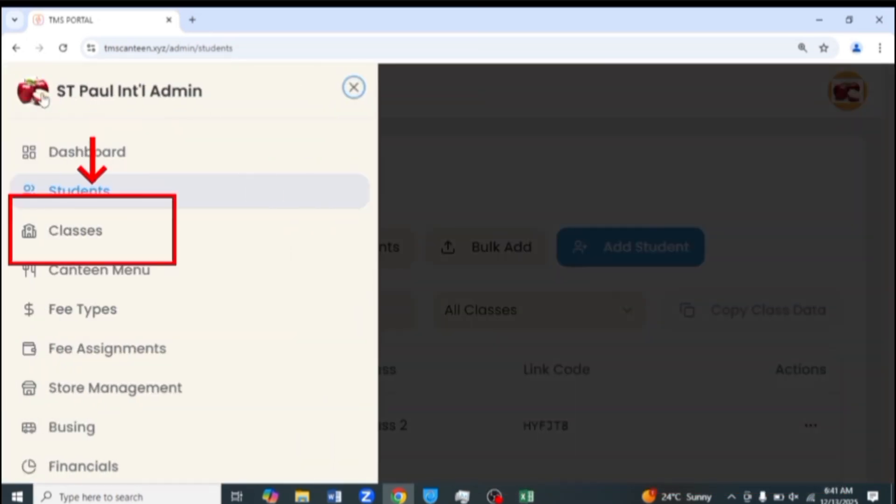